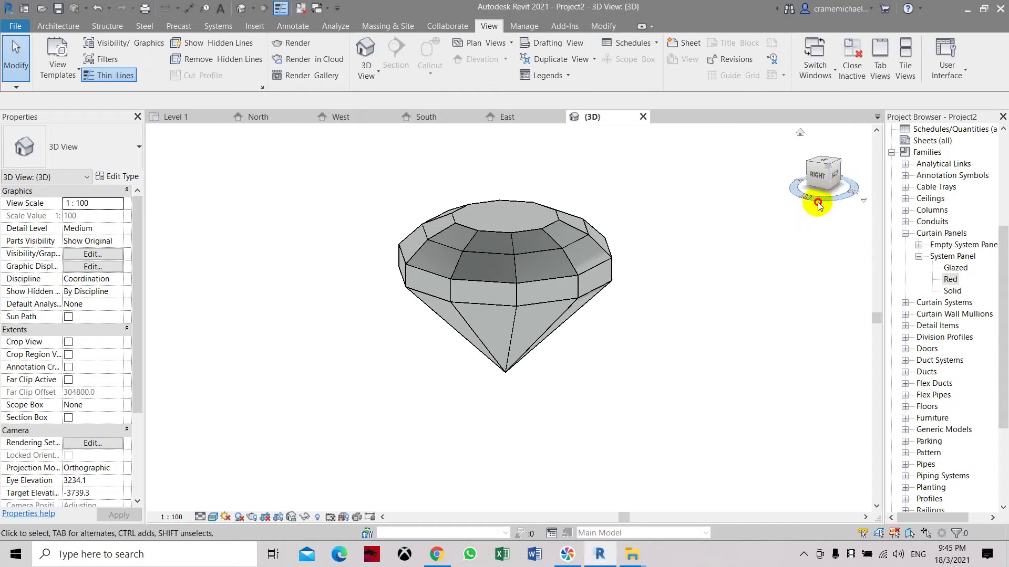
Orbit the grey gem with the ViewCube to a front-top view and list the visual styles.
{"action": "mouse_move", "coordinate": [828, 186]}
{"action": "left_mouse_down"}
{"action": "mouse_move", "coordinate": [796, 217]}
{"action": "mouse_move", "coordinate": [477, 181]}
{"action": "mouse_move", "coordinate": [450, 139]}
{"action": "mouse_move", "coordinate": [450, 491]}
{"action": "mouse_move", "coordinate": [436, 541]}
{"action": "mouse_move", "coordinate": [442, 491]}
{"action": "left_mouse_up"}
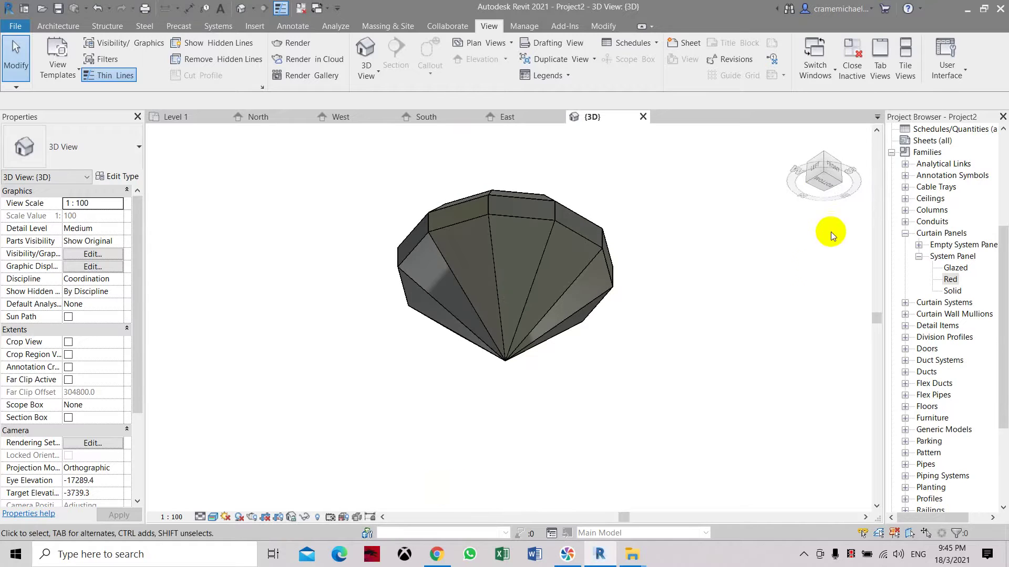
{"action": "left_click", "coordinate": [813, 188]}
{"action": "mouse_move", "coordinate": [814, 188]}
{"action": "left_mouse_down"}
{"action": "mouse_move", "coordinate": [781, 225]}
{"action": "mouse_move", "coordinate": [700, 259]}
{"action": "mouse_move", "coordinate": [691, 292]}
{"action": "mouse_move", "coordinate": [730, 310]}
{"action": "mouse_move", "coordinate": [795, 261]}
{"action": "left_mouse_up"}
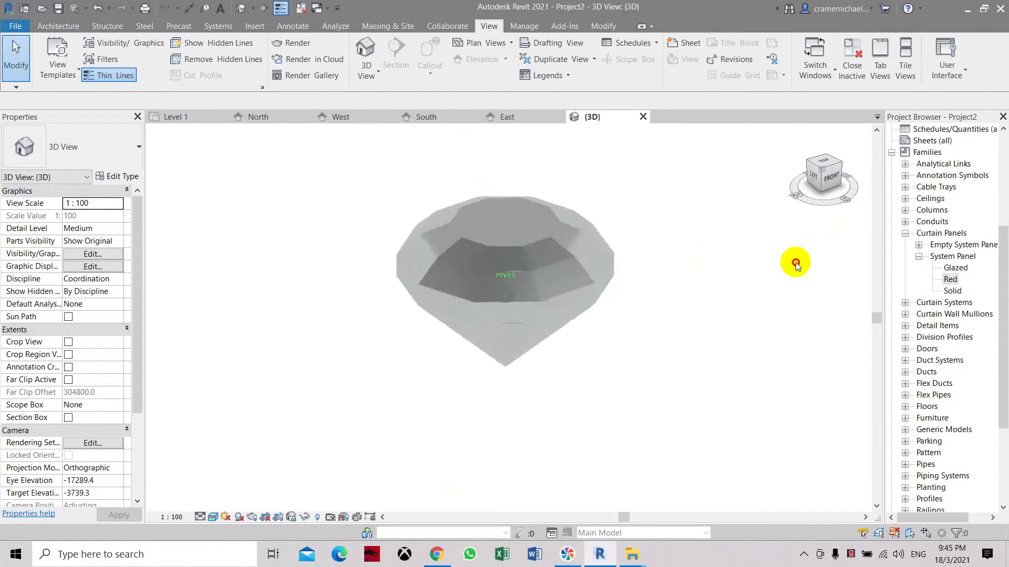
{"action": "left_click", "coordinate": [213, 524]}
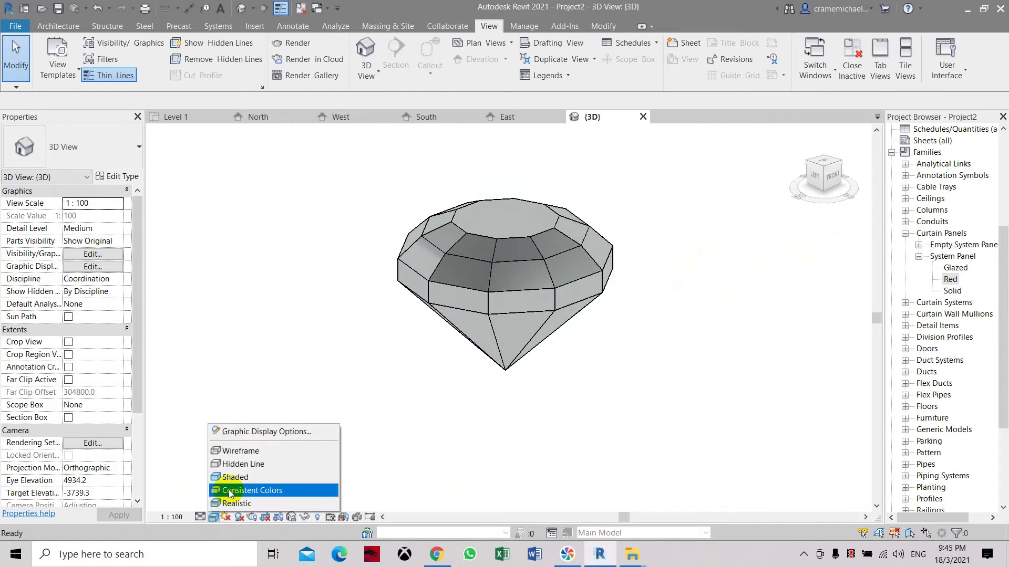
Cycle the gem's visual style through Consistent Colors and Realistic, ending on Shaded red.
{"action": "left_click", "coordinate": [226, 487]}
{"action": "mouse_move", "coordinate": [814, 185]}
{"action": "left_mouse_down"}
{"action": "mouse_move", "coordinate": [804, 250]}
{"action": "mouse_move", "coordinate": [812, 212]}
{"action": "mouse_move", "coordinate": [799, 157]}
{"action": "mouse_move", "coordinate": [766, 135]}
{"action": "mouse_move", "coordinate": [698, 513]}
{"action": "mouse_move", "coordinate": [614, 156]}
{"action": "mouse_move", "coordinate": [559, 180]}
{"action": "mouse_move", "coordinate": [518, 506]}
{"action": "left_mouse_up"}
{"action": "left_click", "coordinate": [217, 518]}
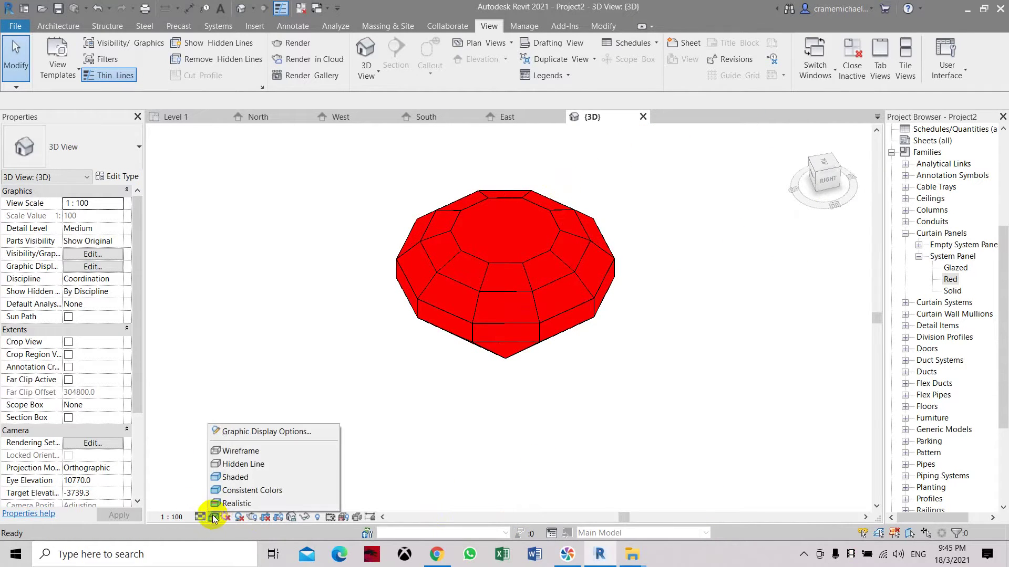
{"action": "left_click", "coordinate": [229, 506]}
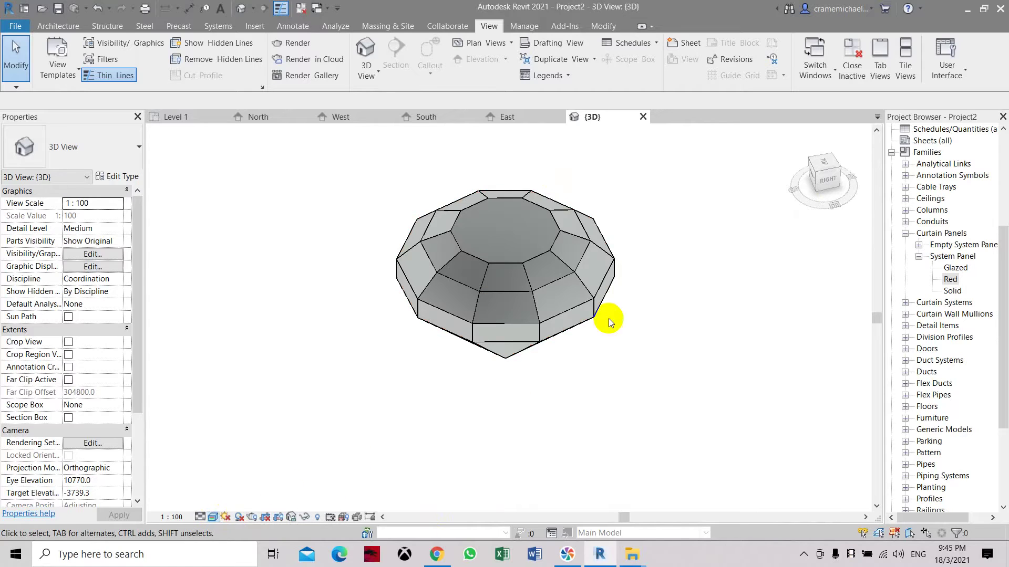
{"action": "left_click", "coordinate": [213, 518]}
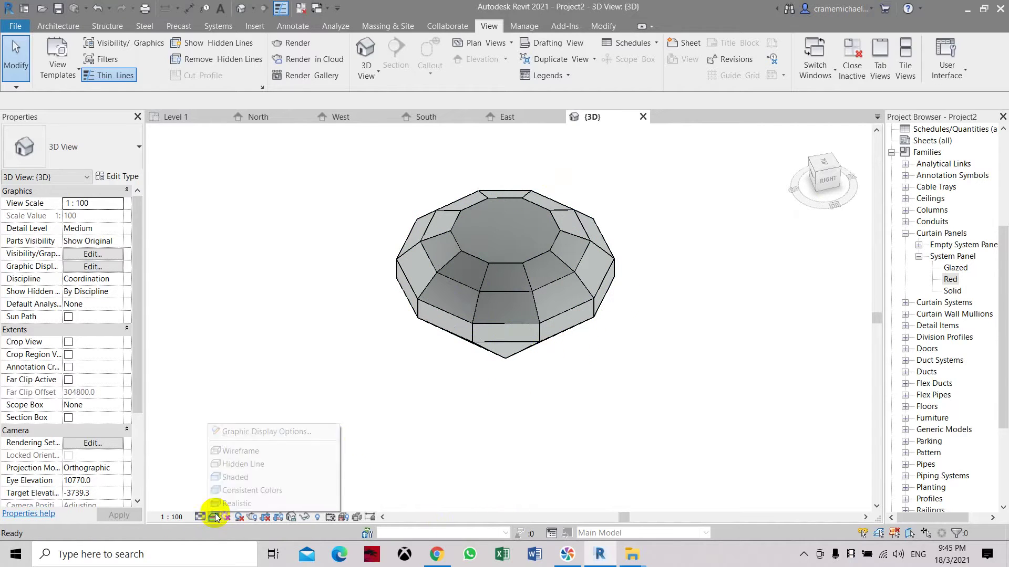
{"action": "left_click", "coordinate": [231, 477]}
Orbit the red gem from above to a side view and bring up the Rendering dialog.
{"action": "mouse_move", "coordinate": [847, 178]}
{"action": "left_mouse_down"}
{"action": "mouse_move", "coordinate": [796, 153]}
{"action": "mouse_move", "coordinate": [732, 205]}
{"action": "left_mouse_up"}
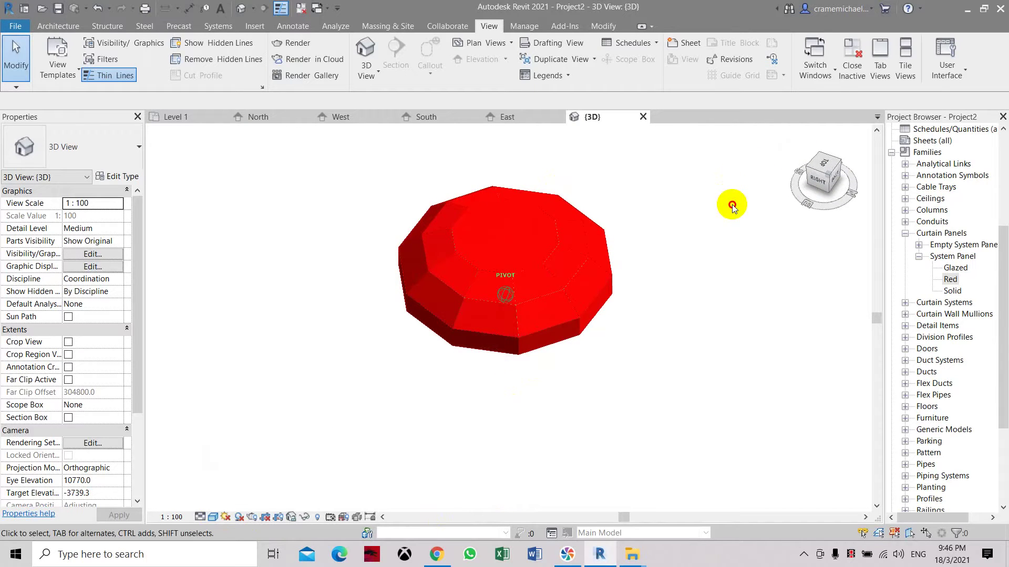
{"action": "left_click_drag", "start_coordinate": [733, 206], "coordinate": [822, 178]}
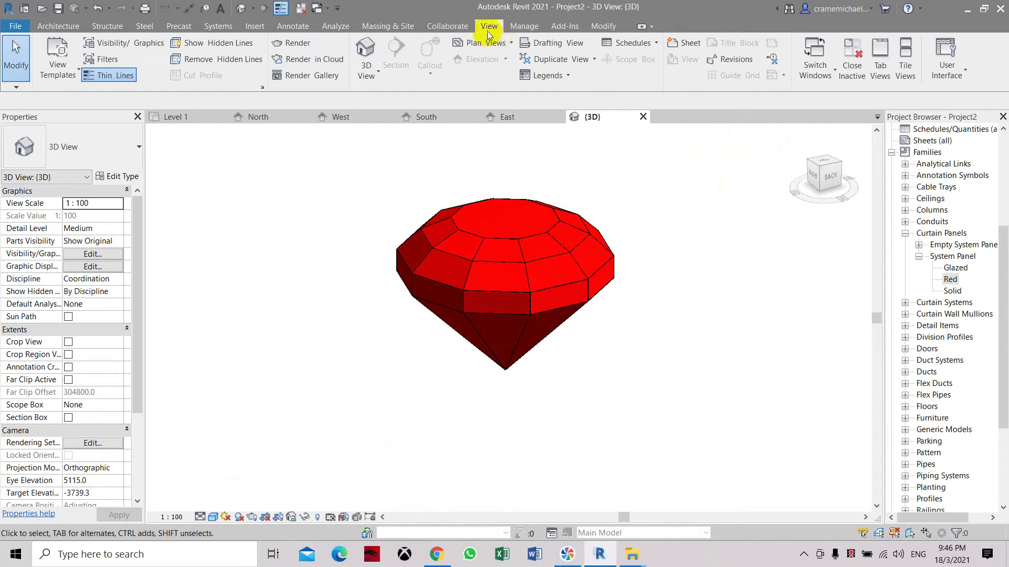
{"action": "left_click", "coordinate": [289, 43]}
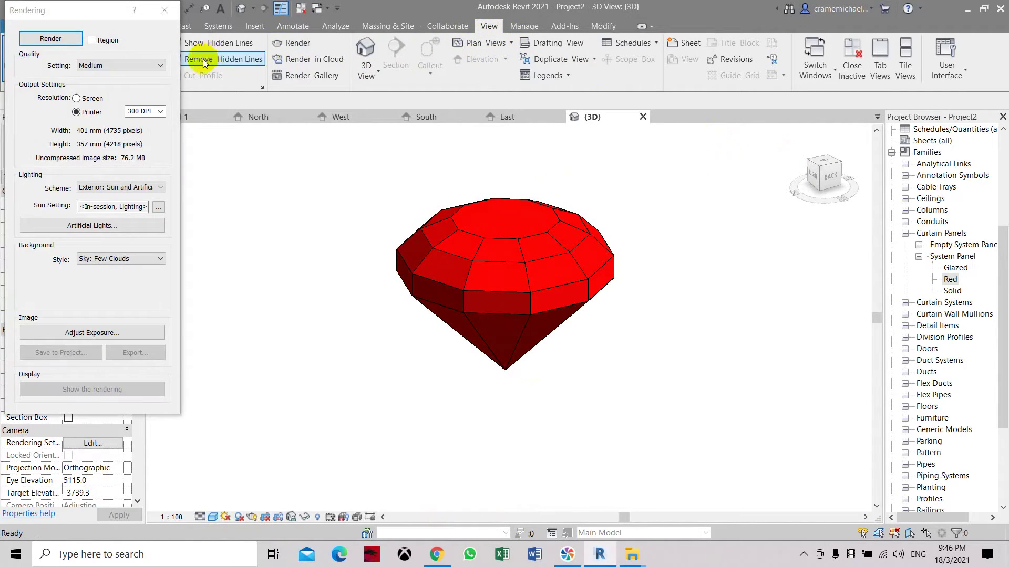
Choose Draft rendering quality and render the gem's 3D view.
{"action": "left_click", "coordinate": [160, 66]}
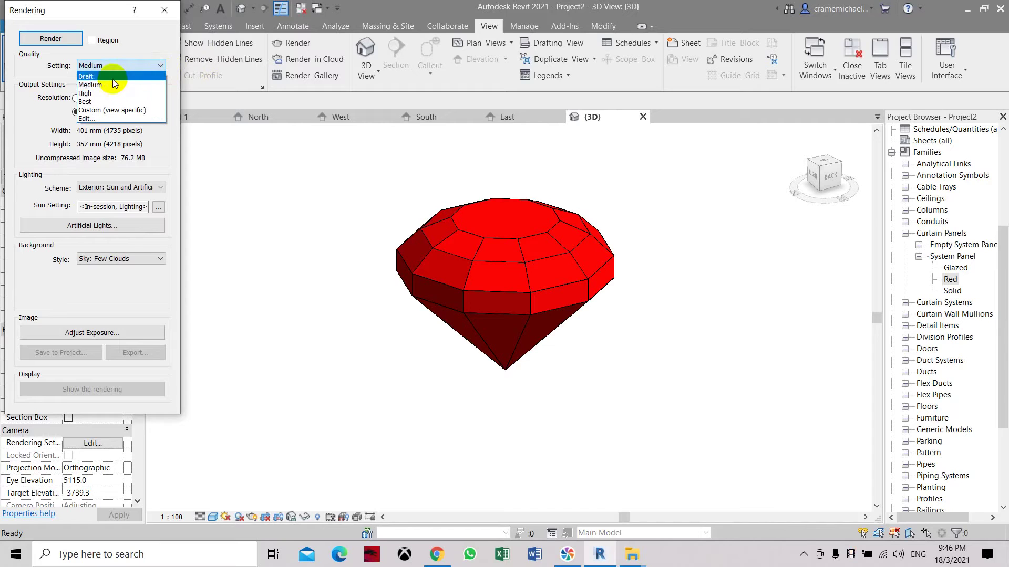
{"action": "left_click", "coordinate": [112, 77]}
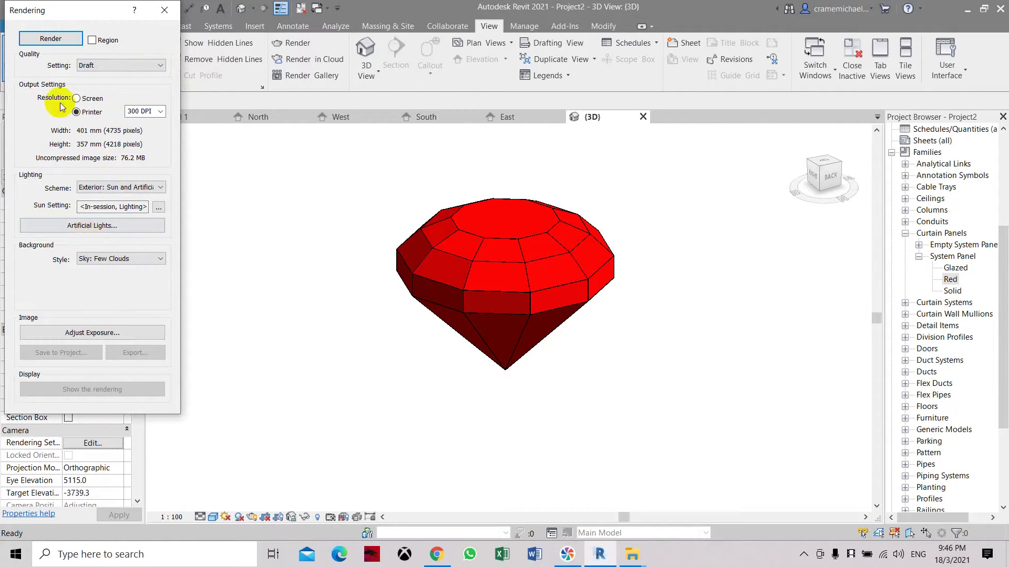
{"action": "left_click", "coordinate": [52, 41]}
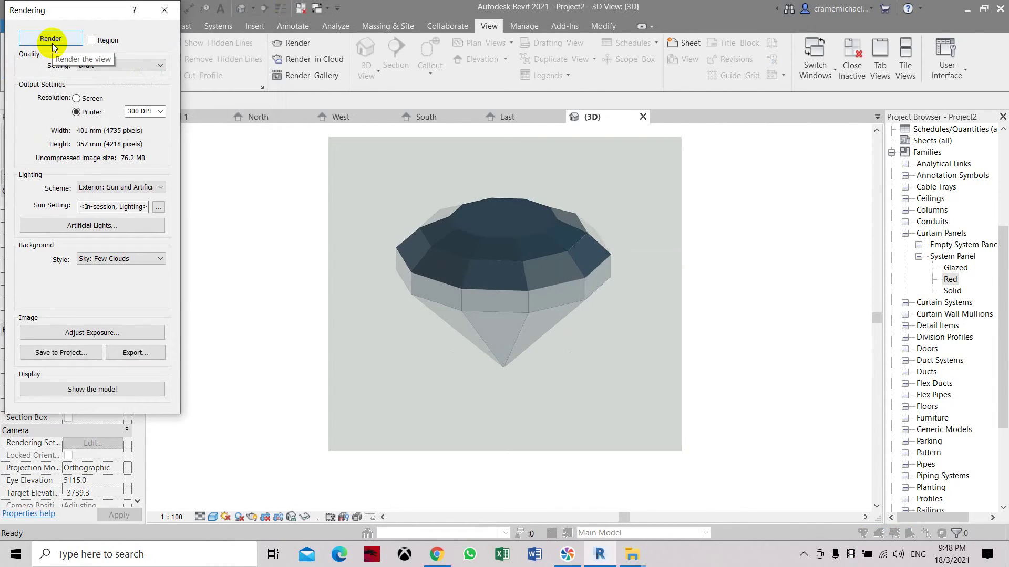
Apply exposure of highlights 0.45, shadows 0.76, saturation 1.72 and white point 11411.7.
{"action": "left_click", "coordinate": [92, 333]}
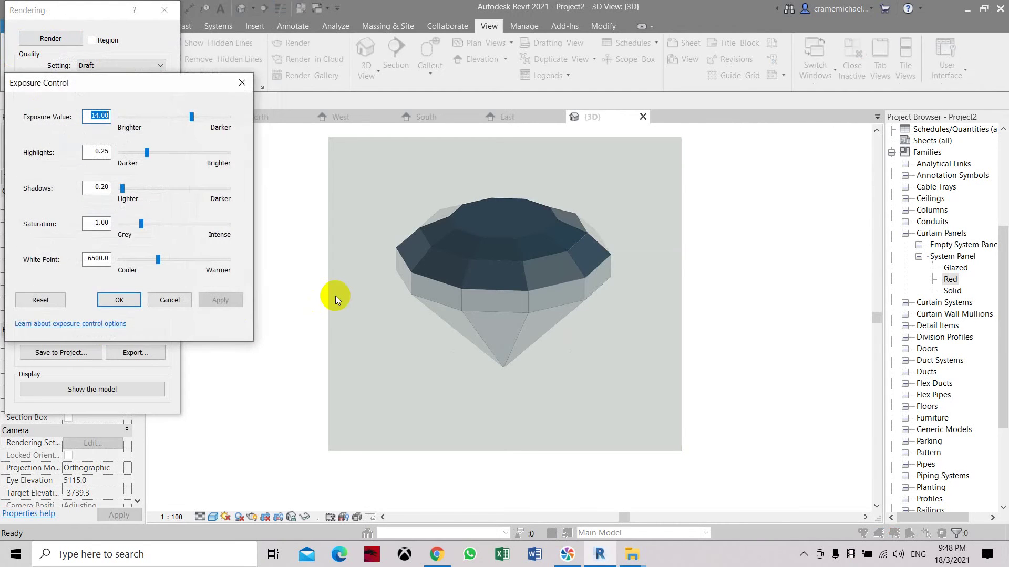
{"action": "left_click_drag", "start_coordinate": [147, 153], "coordinate": [169, 154]}
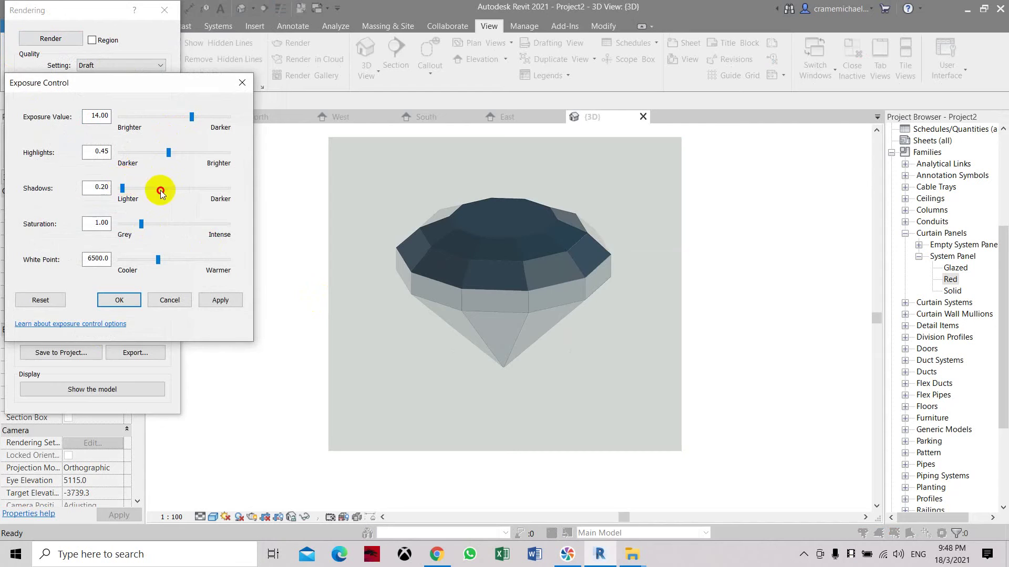
{"action": "left_click_drag", "start_coordinate": [129, 189], "coordinate": [139, 189]}
{"action": "left_click_drag", "start_coordinate": [141, 224], "coordinate": [157, 224]}
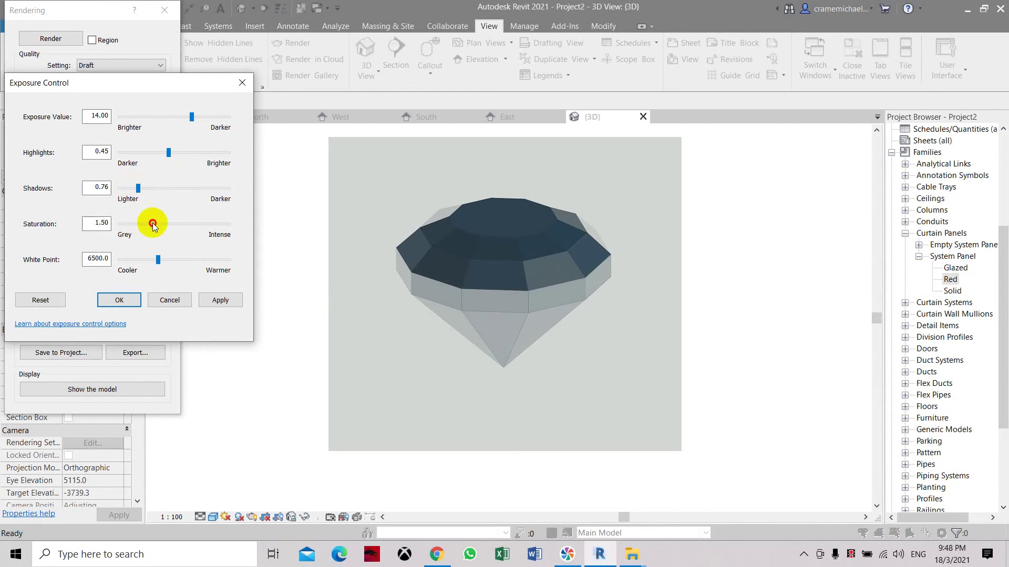
{"action": "left_click_drag", "start_coordinate": [158, 260], "coordinate": [198, 259]}
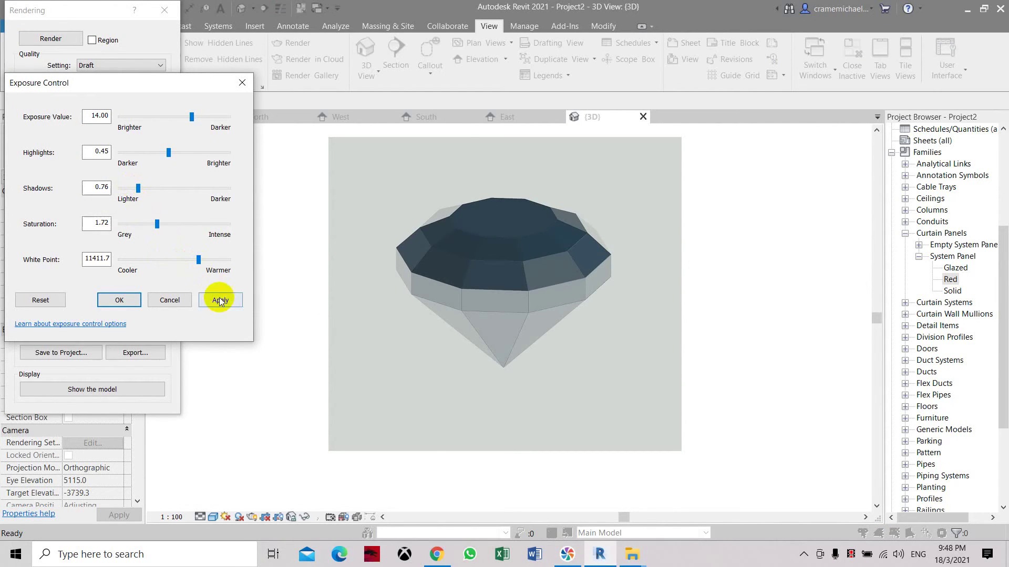
{"action": "left_click", "coordinate": [219, 300]}
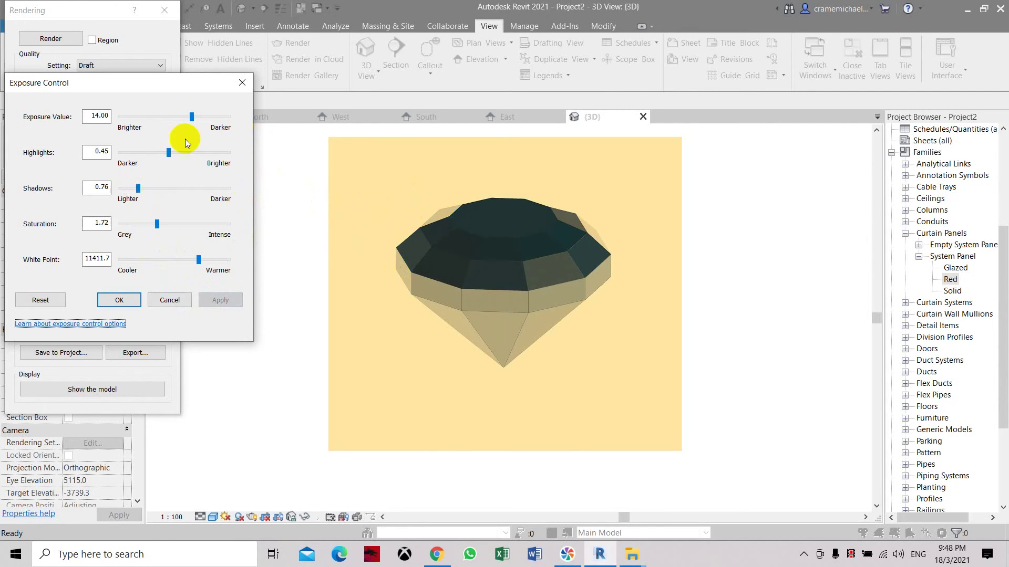
{"action": "left_click", "coordinate": [119, 300]}
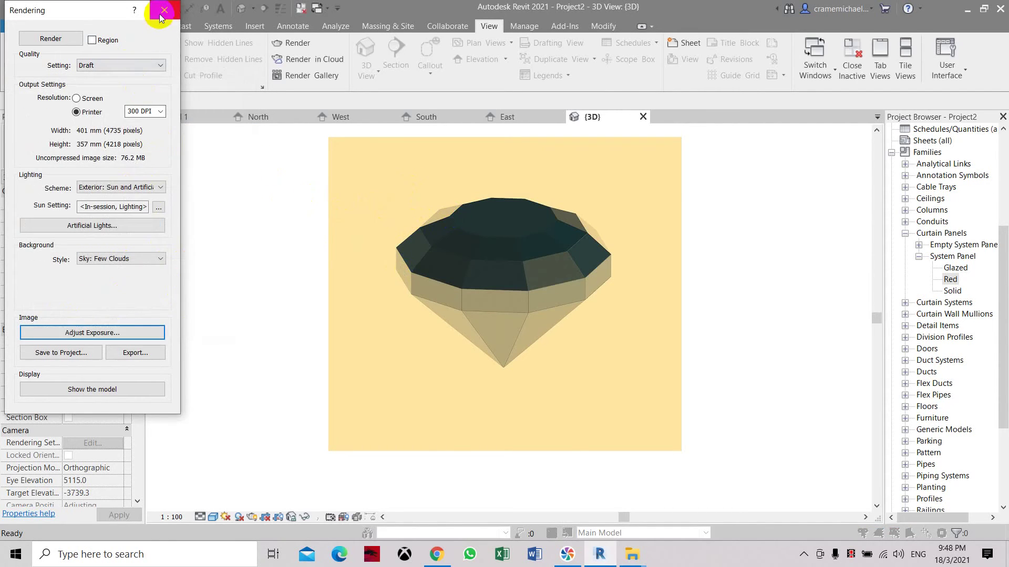
Toggle between the rendered image and the model, finishing on the model view.
{"action": "left_click", "coordinate": [83, 389]}
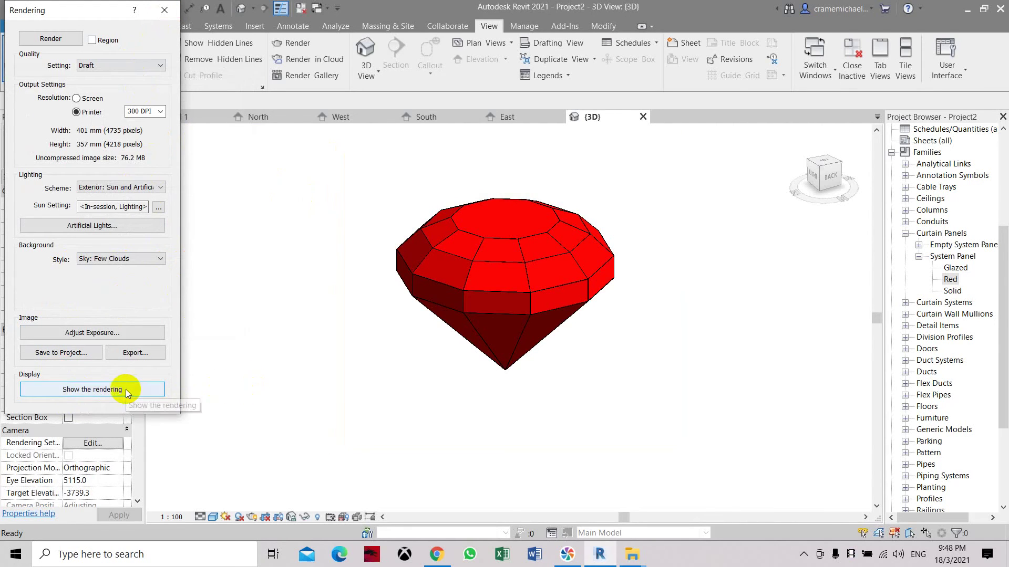
{"action": "left_click", "coordinate": [126, 390]}
{"action": "left_click", "coordinate": [125, 389]}
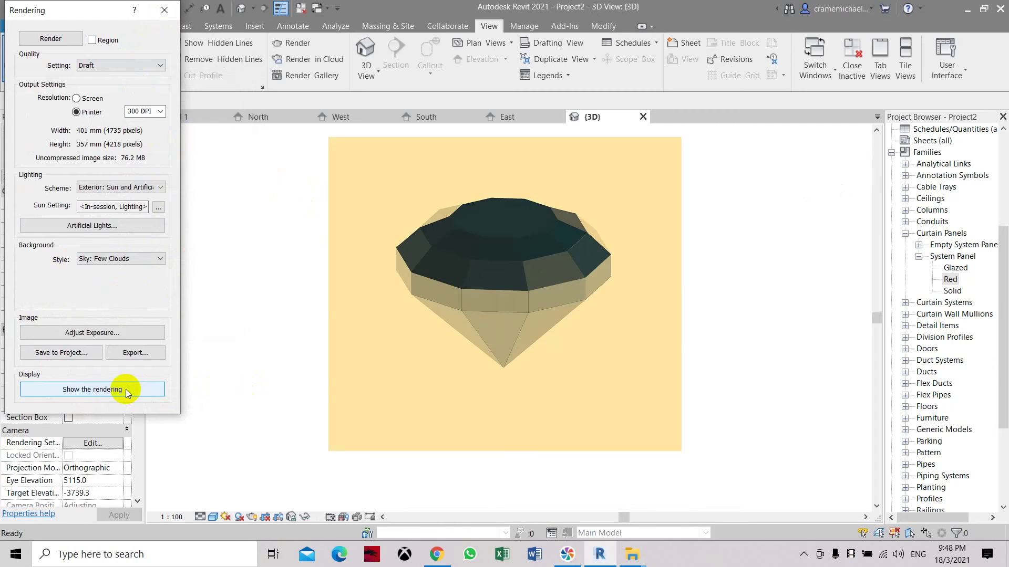
{"action": "left_click", "coordinate": [125, 389]}
{"action": "left_click", "coordinate": [213, 517]}
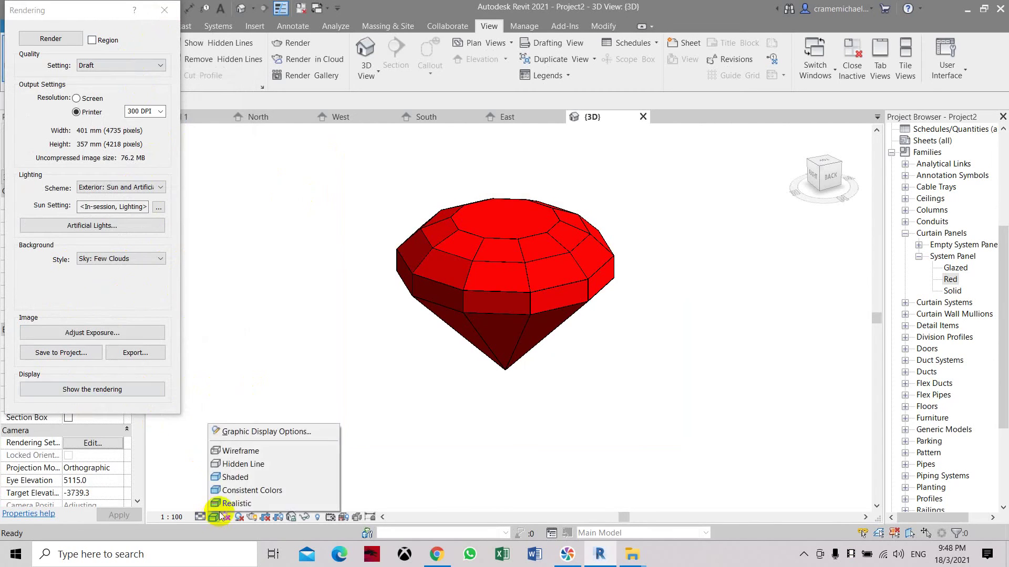
Put the gem in the Realistic style and orbit it to a slightly-from-above view.
{"action": "left_click", "coordinate": [827, 167]}
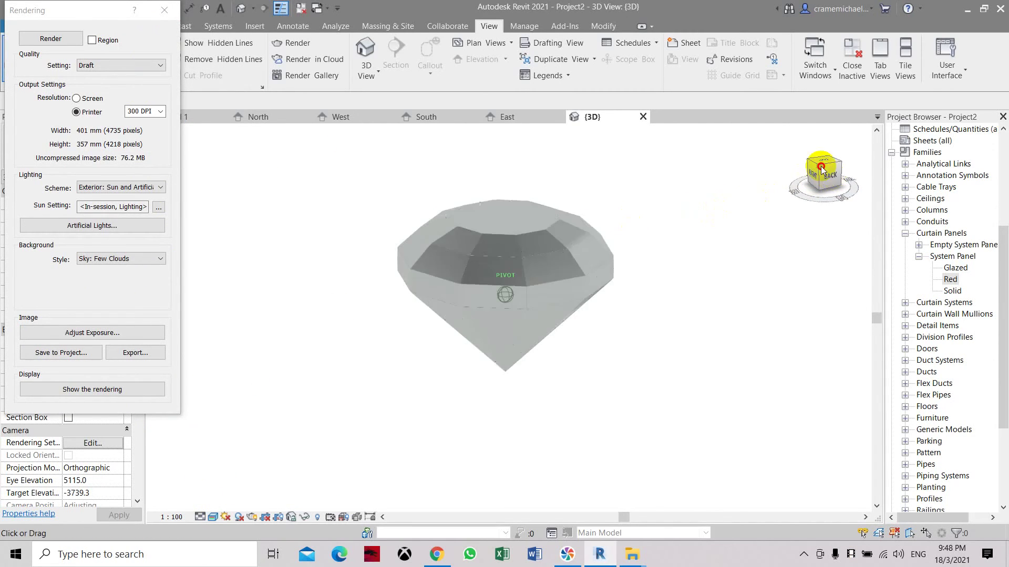
{"action": "mouse_move", "coordinate": [712, 152]}
{"action": "middle_mouse_down", "text": "shift"}
{"action": "mouse_move", "coordinate": [590, 234]}
{"action": "mouse_move", "coordinate": [680, 252]}
{"action": "mouse_move", "coordinate": [775, 239]}
{"action": "mouse_move", "coordinate": [766, 181]}
{"action": "mouse_move", "coordinate": [641, 142]}
{"action": "mouse_move", "coordinate": [620, 157]}
{"action": "mouse_move", "coordinate": [613, 244]}
{"action": "mouse_move", "coordinate": [655, 266]}
{"action": "mouse_move", "coordinate": [757, 248]}
{"action": "mouse_move", "coordinate": [791, 196]}
{"action": "mouse_move", "coordinate": [736, 160]}
{"action": "mouse_move", "coordinate": [616, 184]}
{"action": "mouse_move", "coordinate": [613, 239]}
{"action": "middle_mouse_up", "text": "shift"}
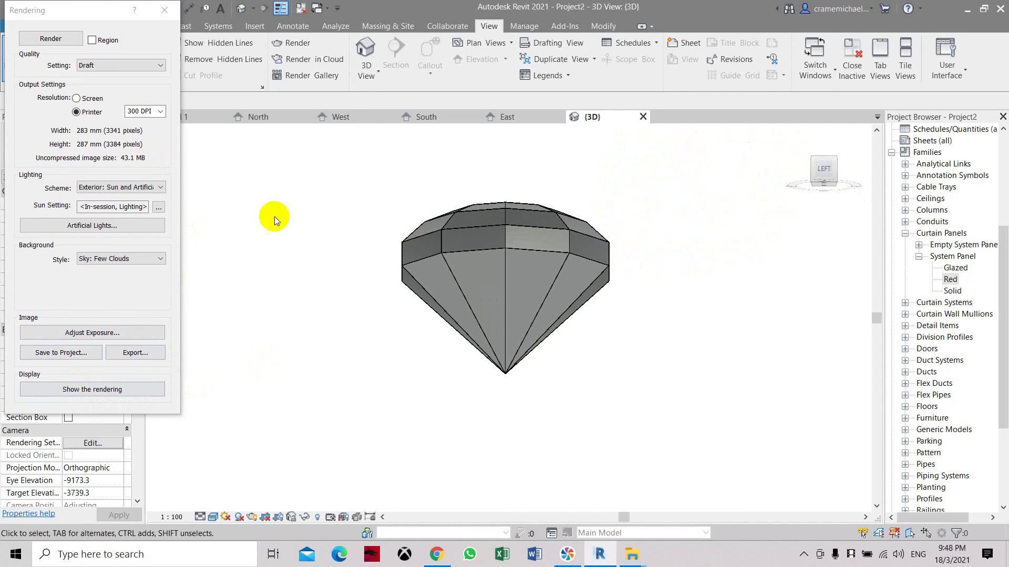
{"action": "mouse_move", "coordinate": [824, 172]}
{"action": "left_mouse_down"}
{"action": "mouse_move", "coordinate": [758, 297]}
{"action": "mouse_move", "coordinate": [814, 210]}
{"action": "left_mouse_up"}
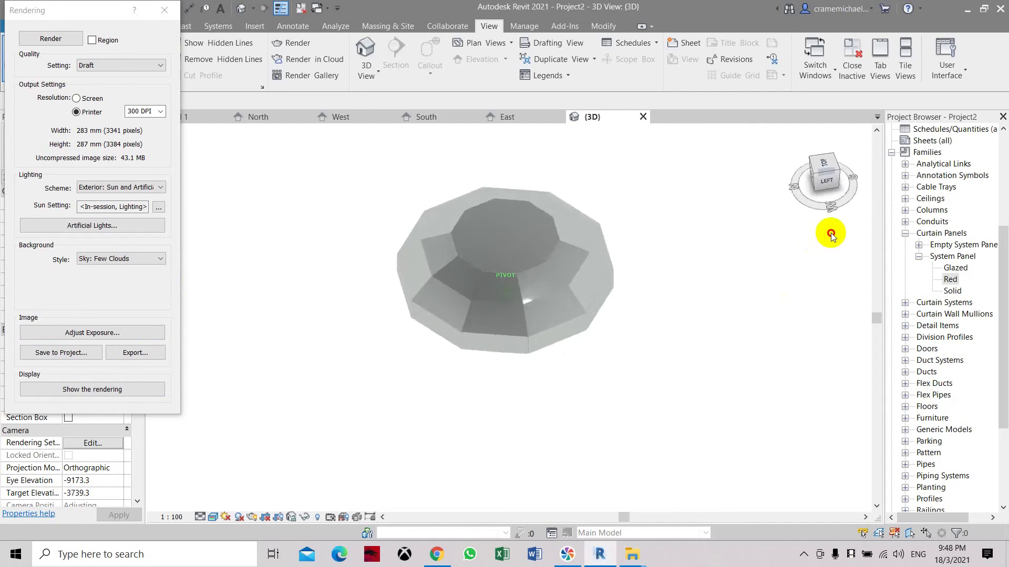
{"action": "mouse_move", "coordinate": [815, 210]}
{"action": "left_mouse_down"}
{"action": "mouse_move", "coordinate": [827, 169]}
{"action": "mouse_move", "coordinate": [830, 183]}
{"action": "mouse_move", "coordinate": [799, 180]}
{"action": "left_mouse_up"}
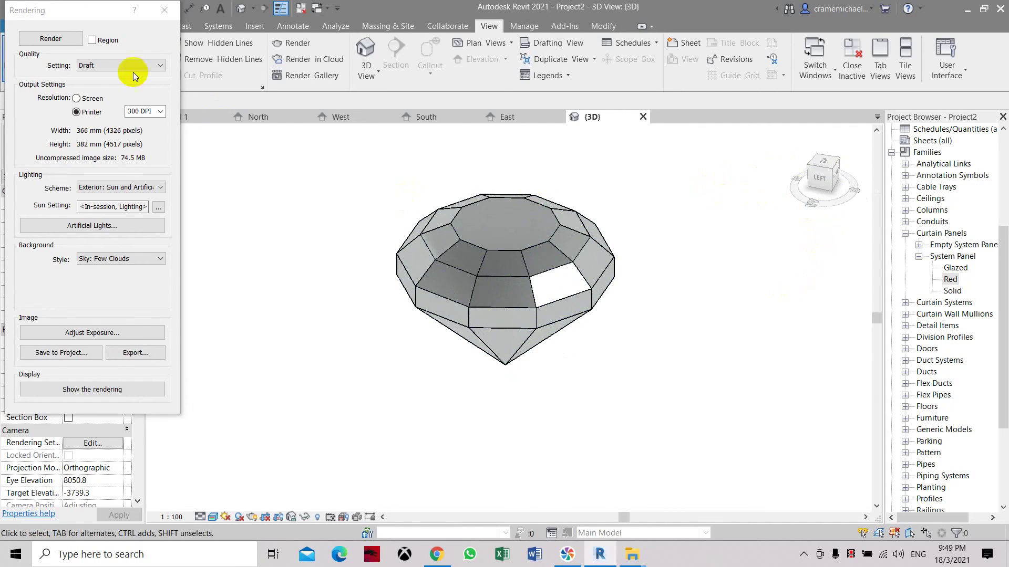